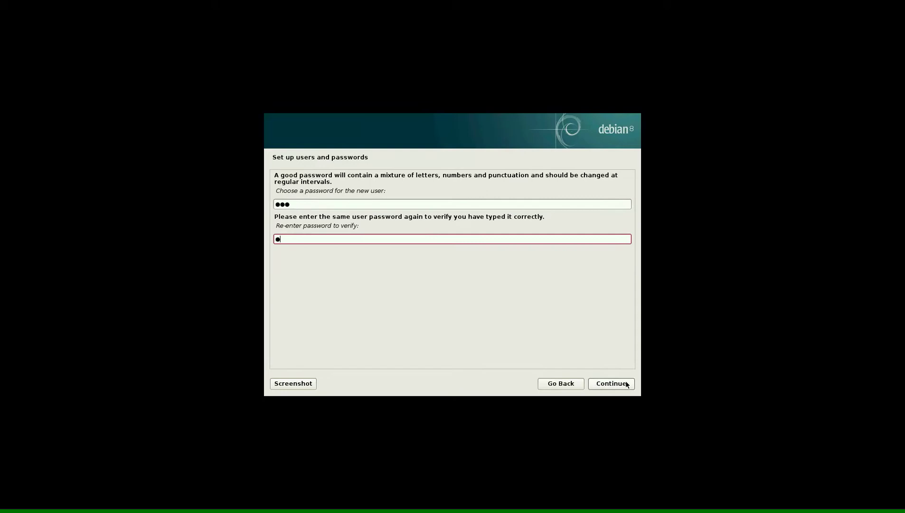
Submit the new user's password with its verification and accept the Eastern time zone
left_click(616, 383)
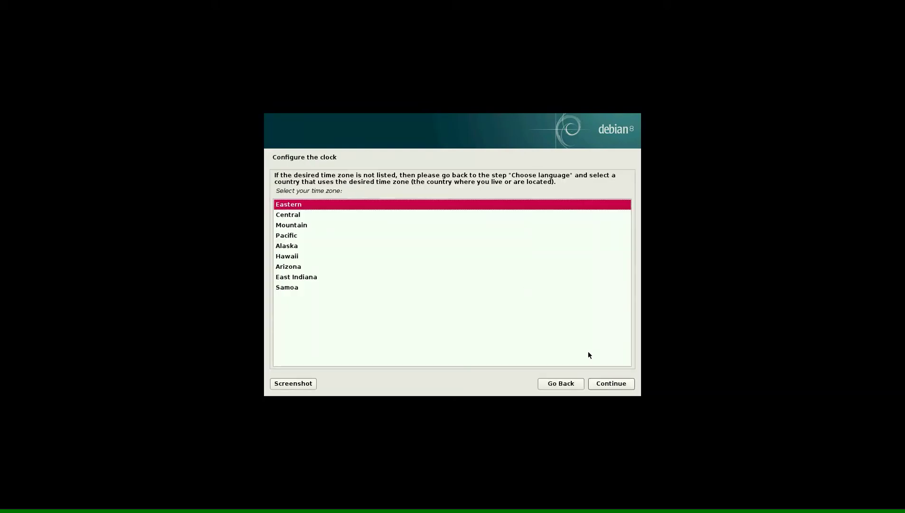
left_click(615, 383)
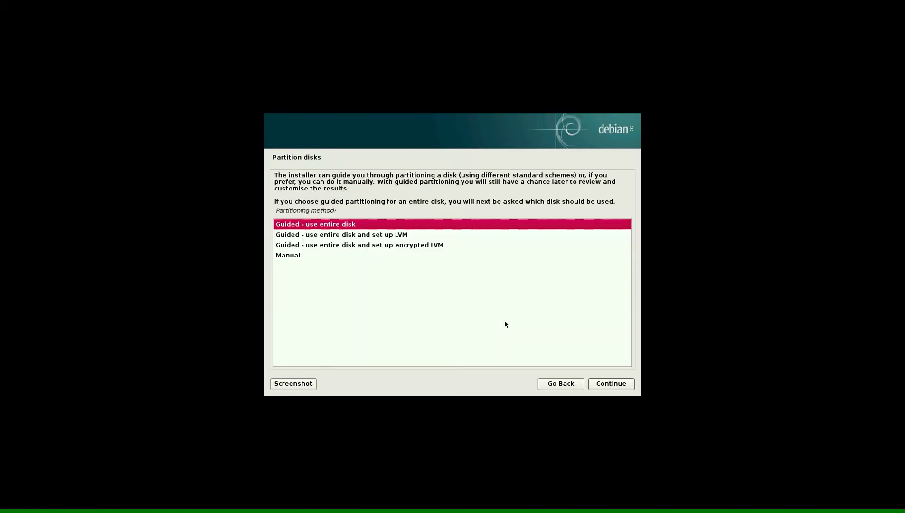
Partition the entire SCSI1 (sda) disk with the guided method, all files in one partition, and write the changes to disk
left_click(611, 385)
left_click(611, 385)
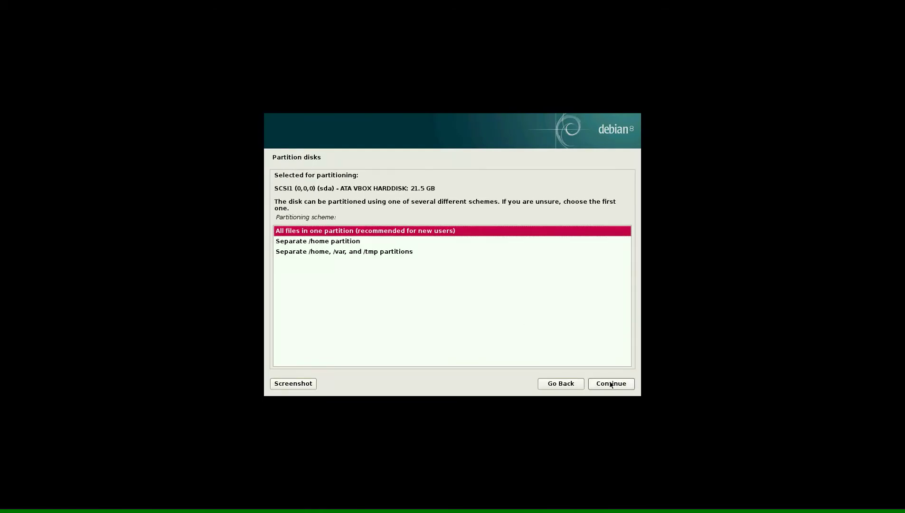
left_click(611, 385)
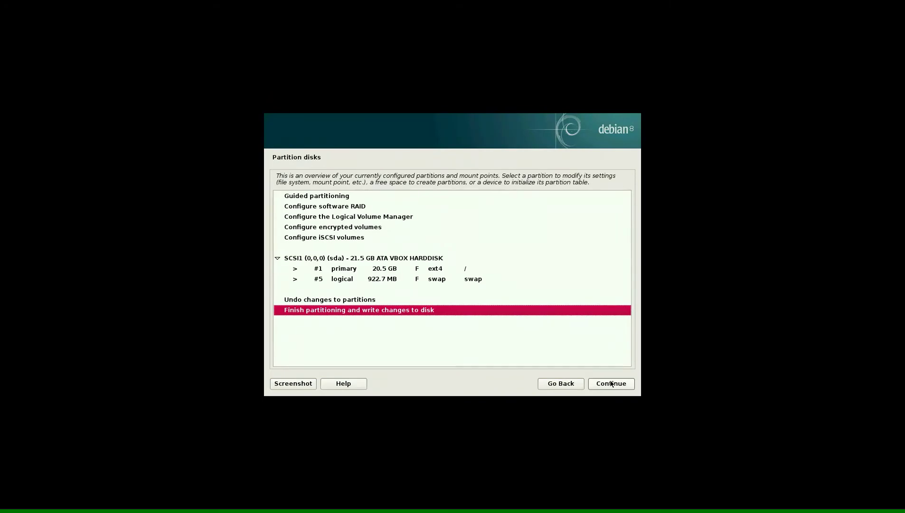
left_click(612, 384)
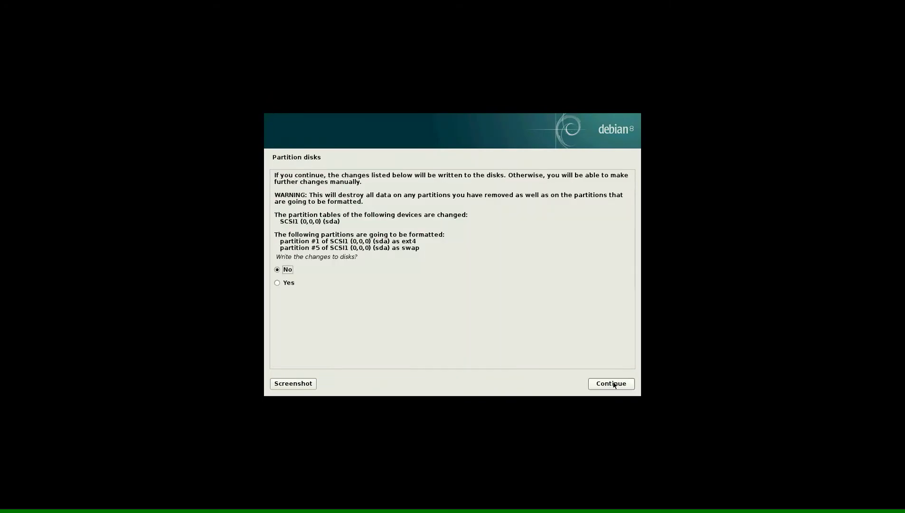
left_click(285, 283)
left_click(597, 383)
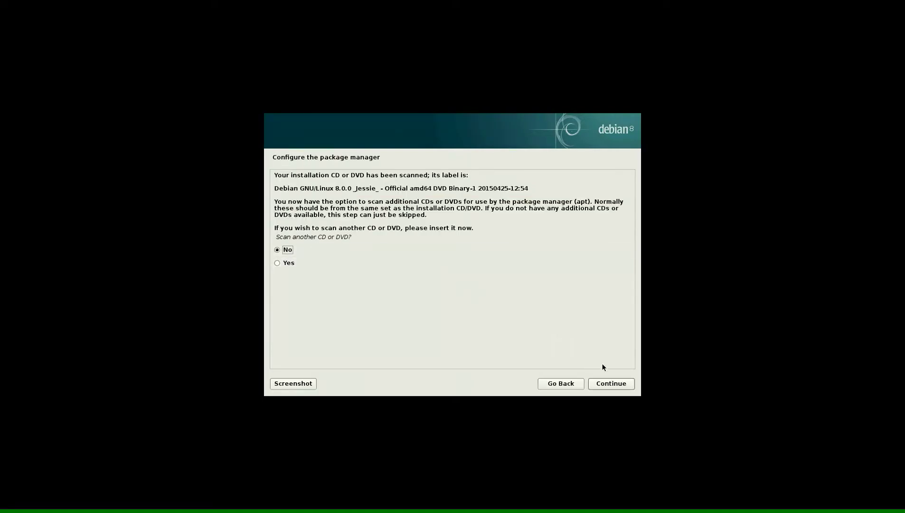
Skip scanning another CD or DVD and decline the package usage survey
left_click(610, 384)
left_click(600, 387)
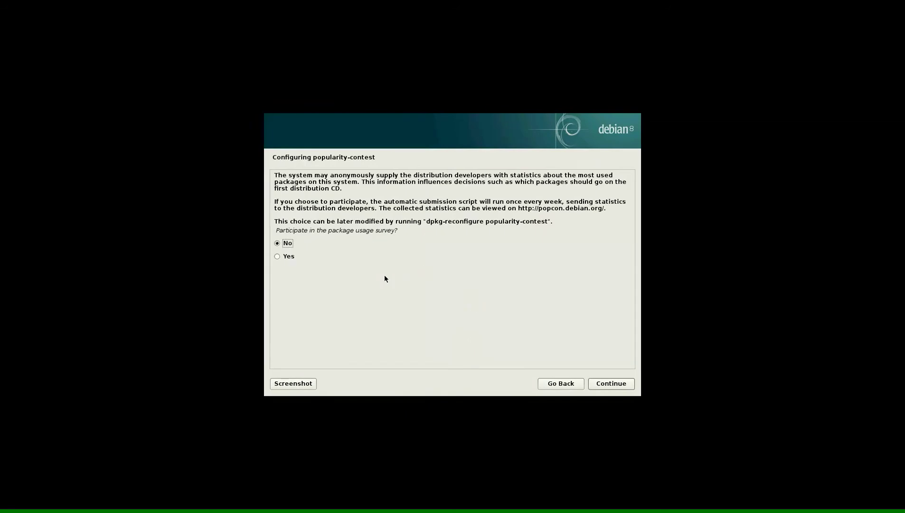
left_click(590, 381)
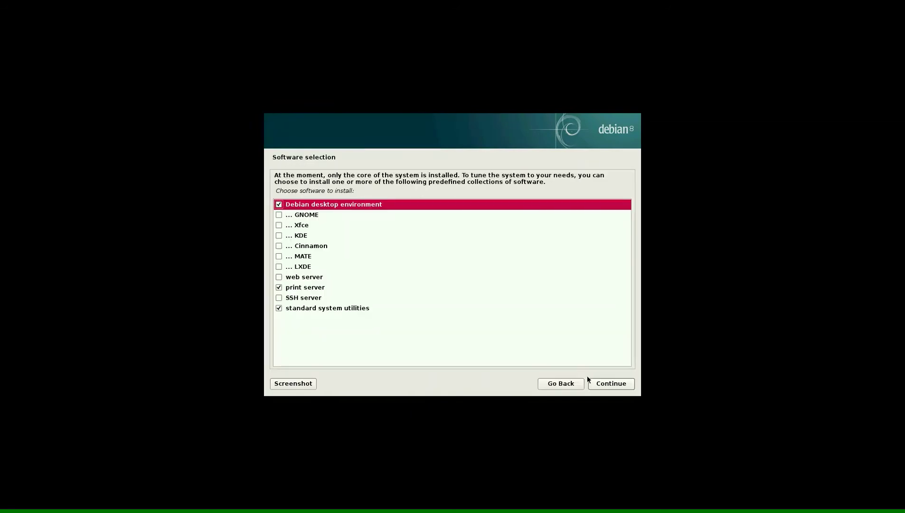
Add KDE to the software selection, exclude the print server, and start installing the software
left_click(279, 235)
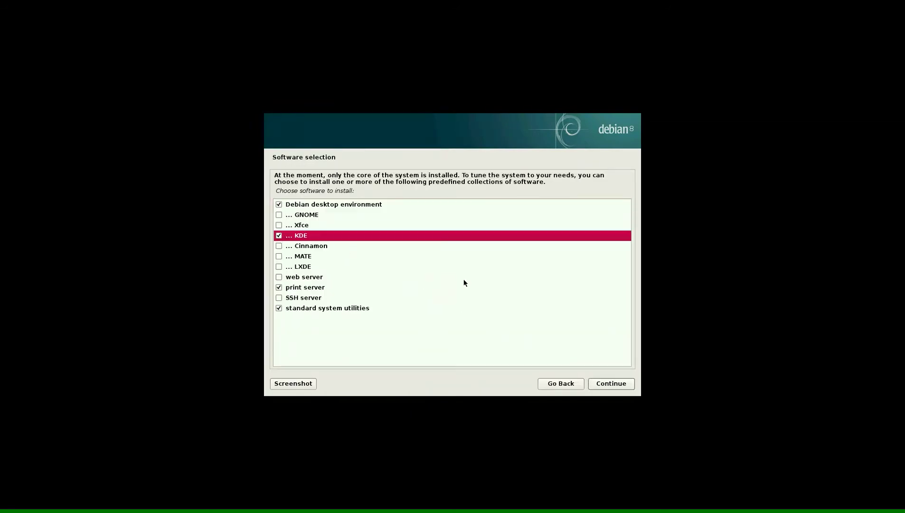
left_click(281, 288)
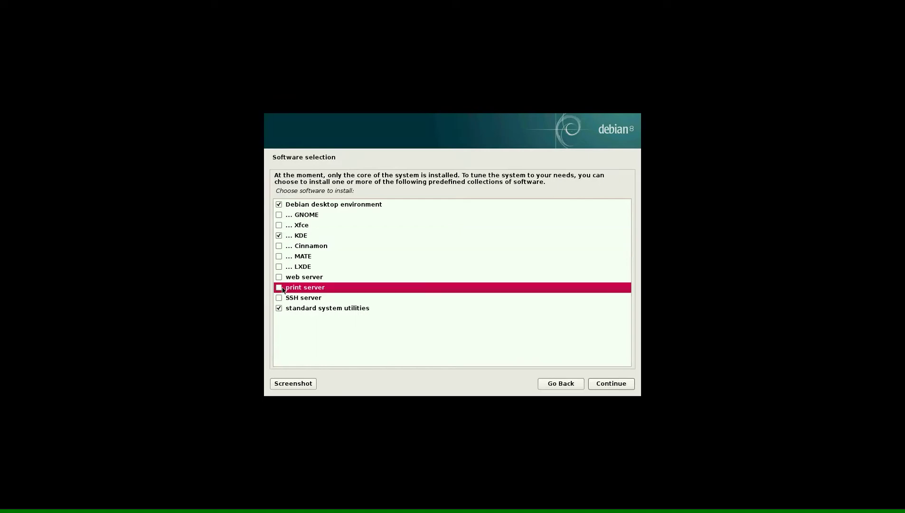
left_click(605, 383)
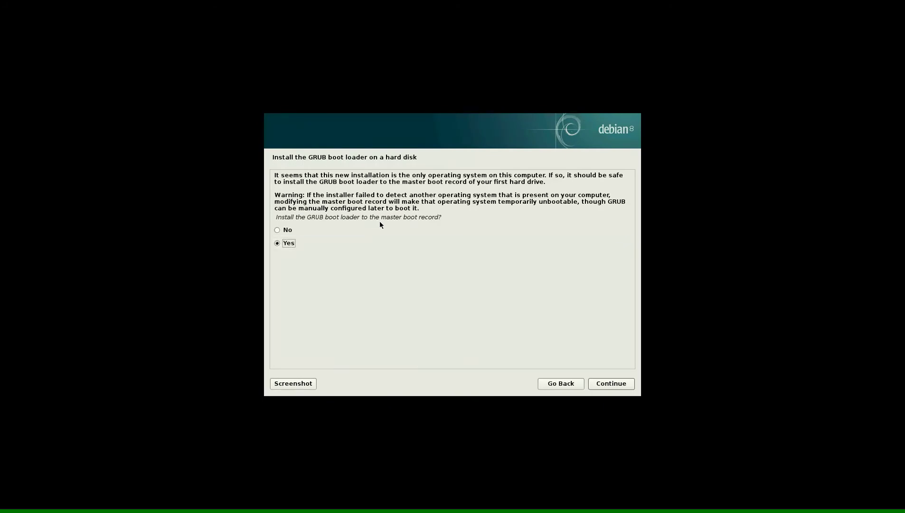
Install the GRUB boot loader to the master boot record and finish the installation
key("Return")
left_click(601, 383)
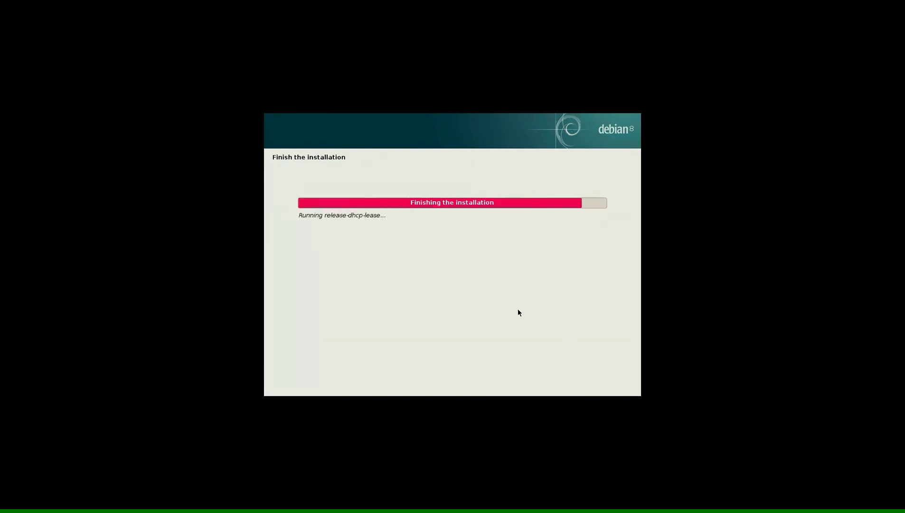
Boot the Debian GNU/Linux entry and log in to the new account with its password
key("Down")
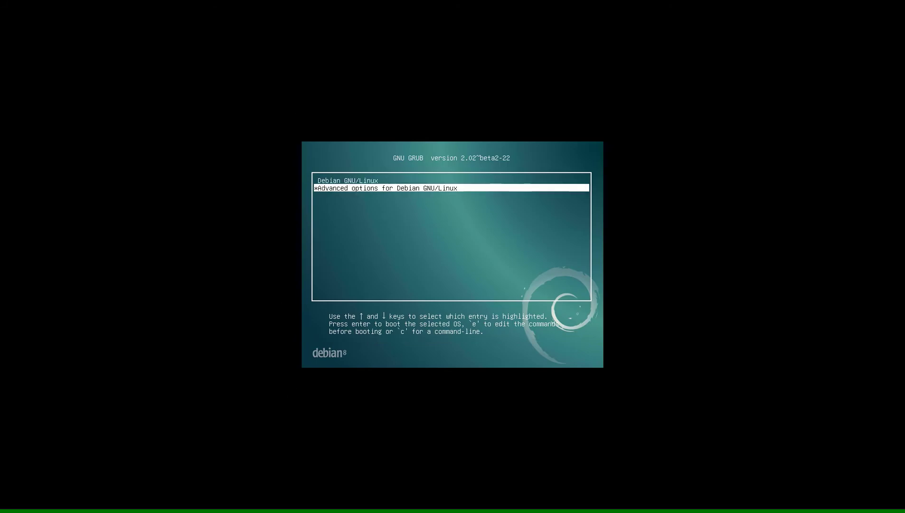
key("Up")
key("Return")
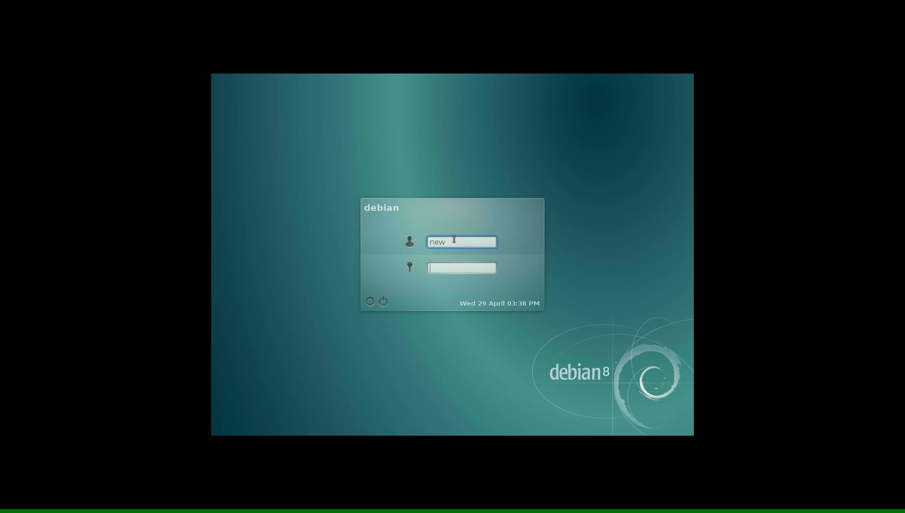
key("Return")
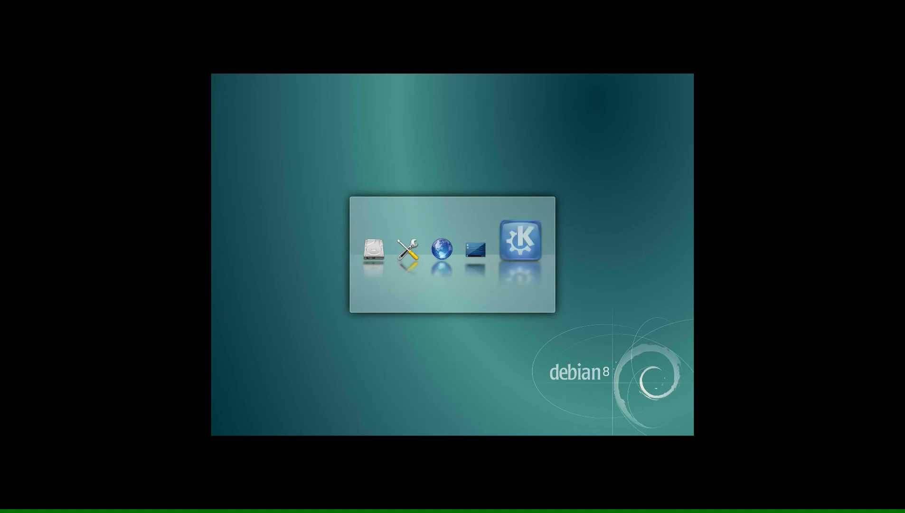
Inspect the desktop's context menu and the panel's tray items
right_click(412, 202)
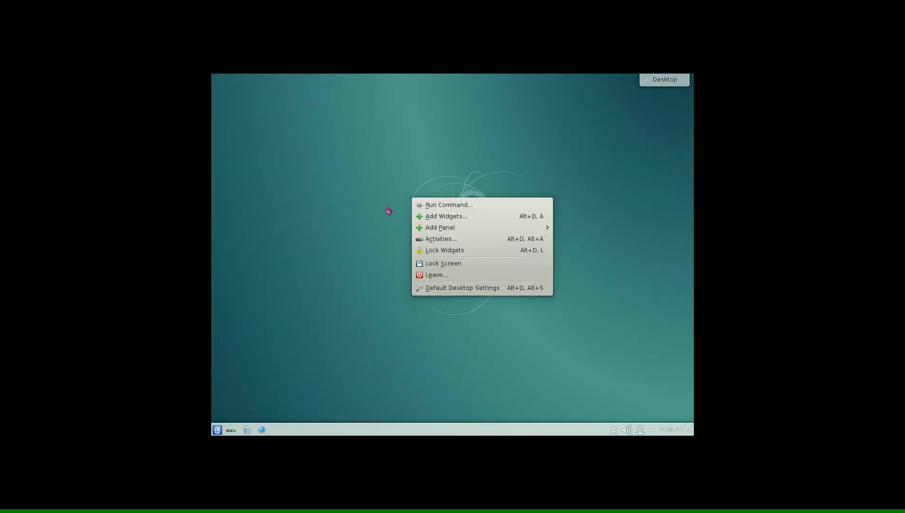
left_click(388, 207)
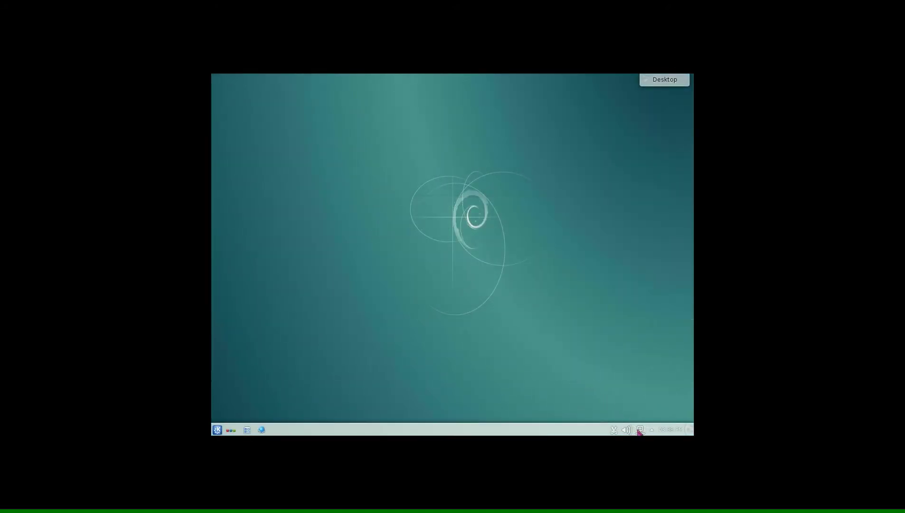
left_click(654, 431)
left_click(550, 356)
left_click(691, 431)
left_click(606, 350)
Open System Settings, view its modules in a maximized window, and close it
left_click(218, 430)
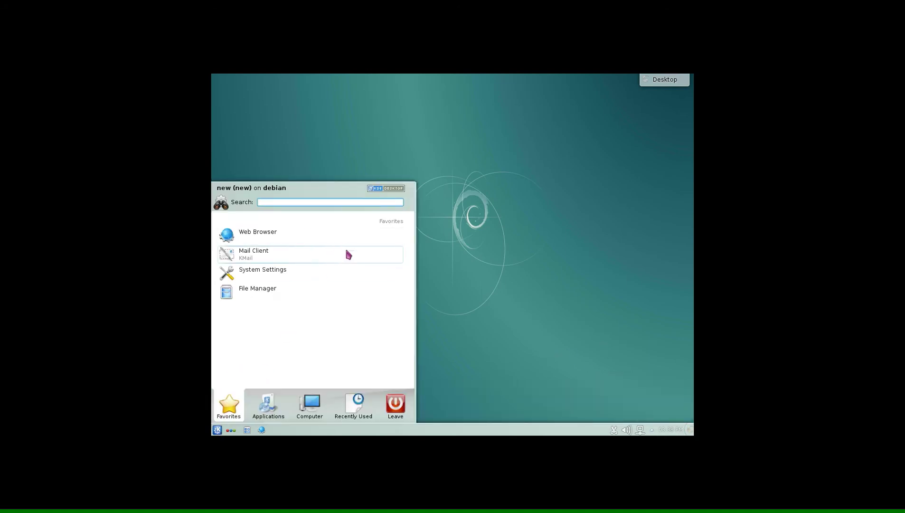
mouse_move(269, 406)
scroll(281, 345, "down", 1)
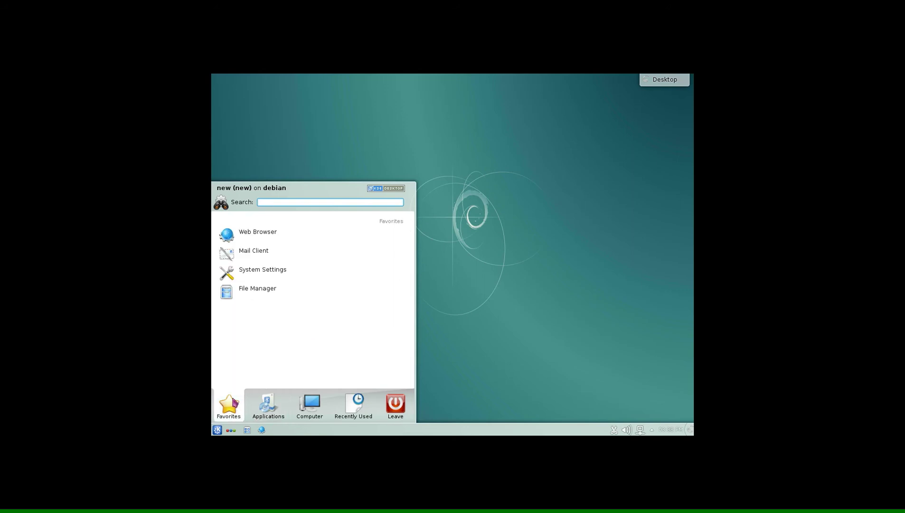
left_click(255, 270)
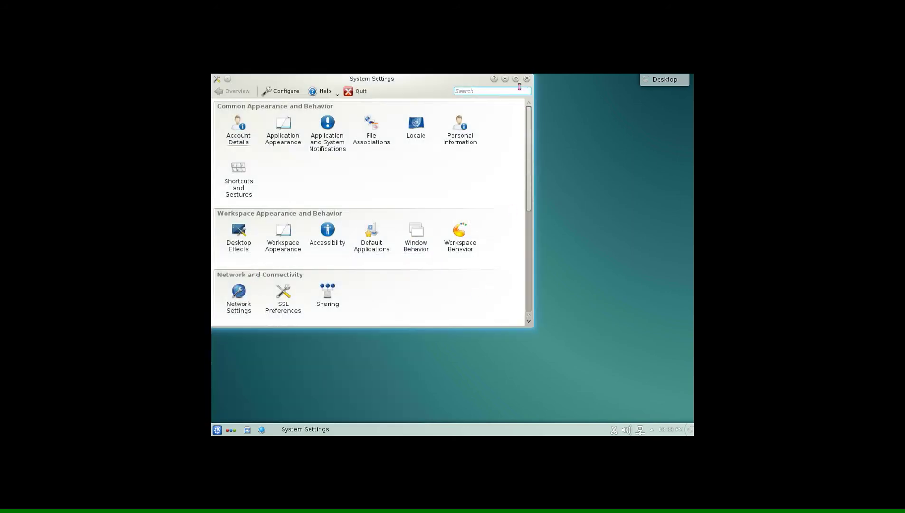
left_click(515, 79)
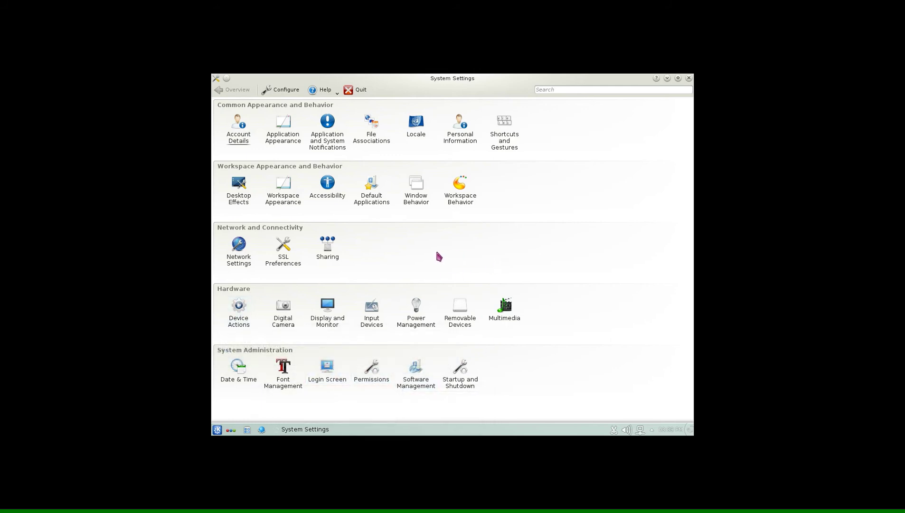
left_click(689, 78)
Look through the application launcher's leave options, recently used items and computer places
left_click(217, 430)
left_click(395, 405)
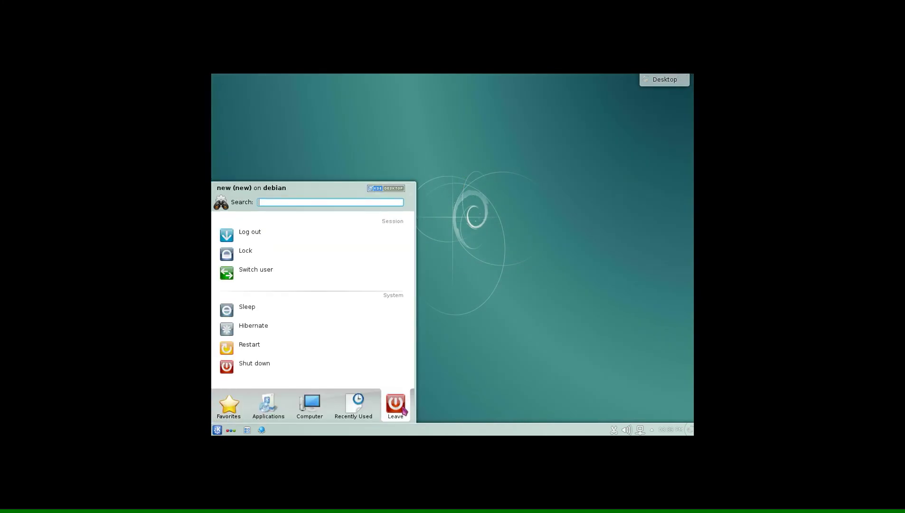
left_click(367, 409)
left_click(310, 405)
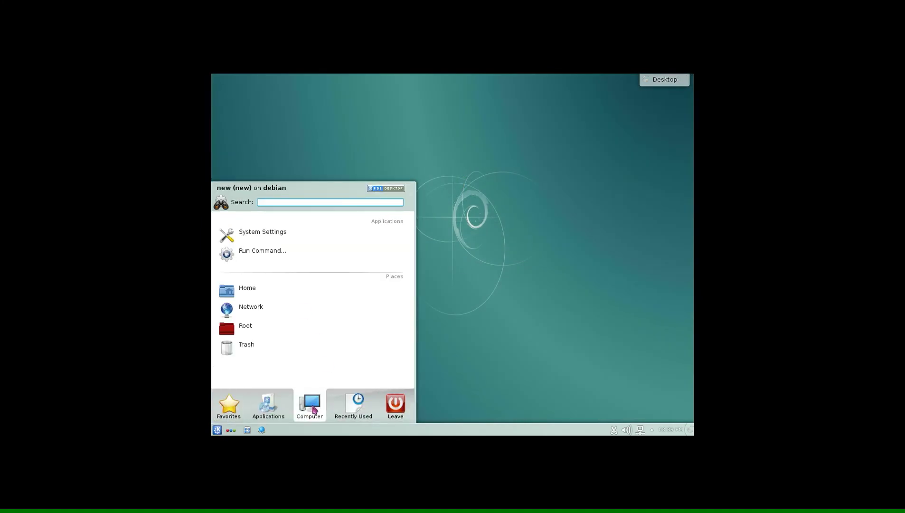
Launch KInfocenter from the System applications and enlarge its window
left_click(275, 408)
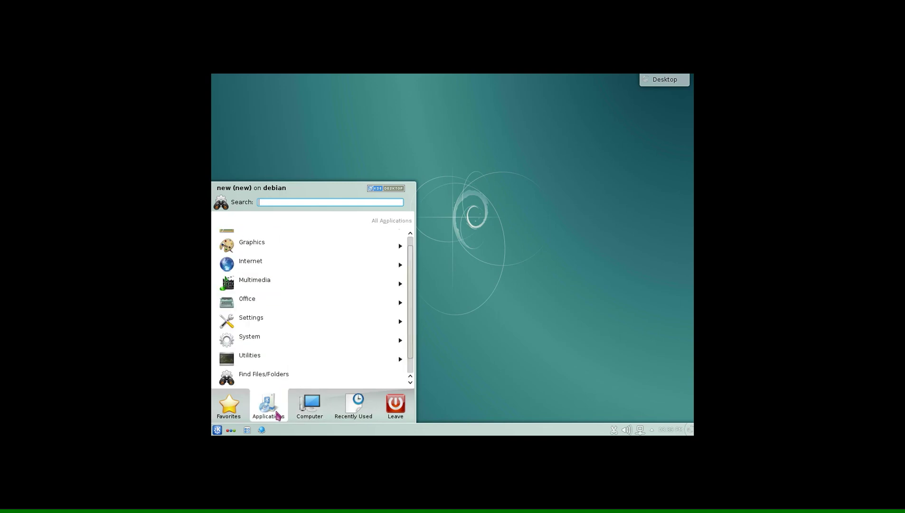
left_click(302, 338)
left_click(269, 296)
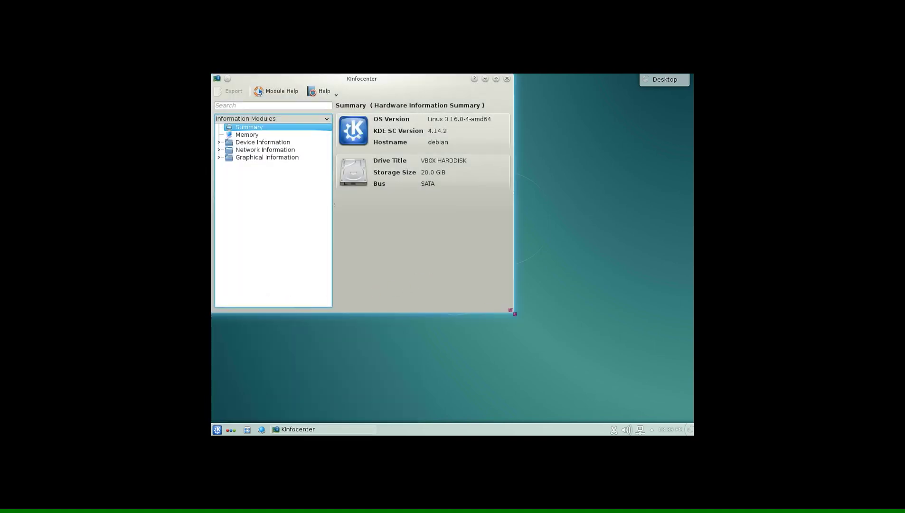
left_click_drag(515, 313, 637, 364)
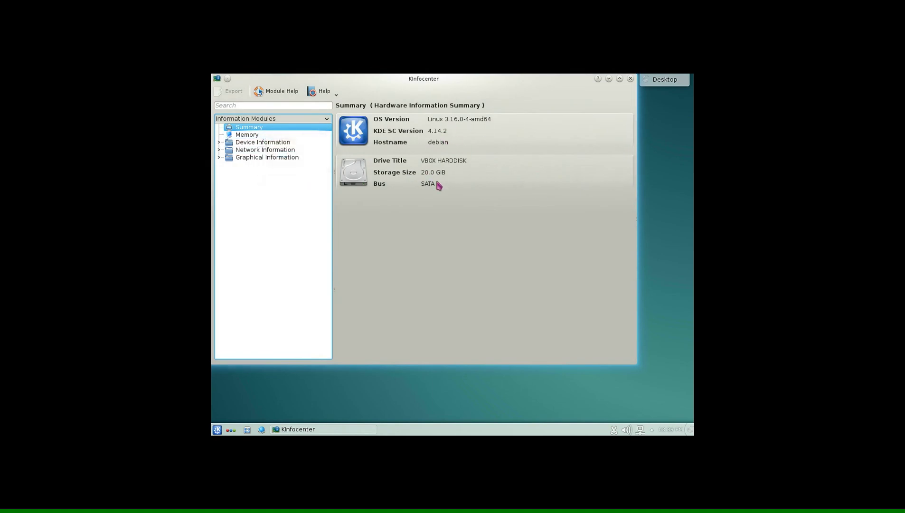
Review the memory, device information and summary modules in KInfocenter and close it
left_click(250, 136)
double_click(227, 143)
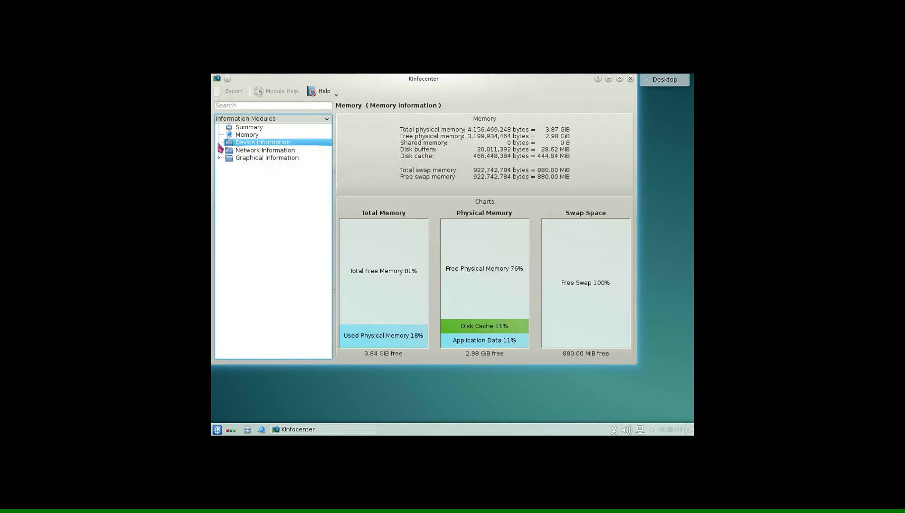
left_click(227, 143)
left_click(266, 151)
left_click(249, 127)
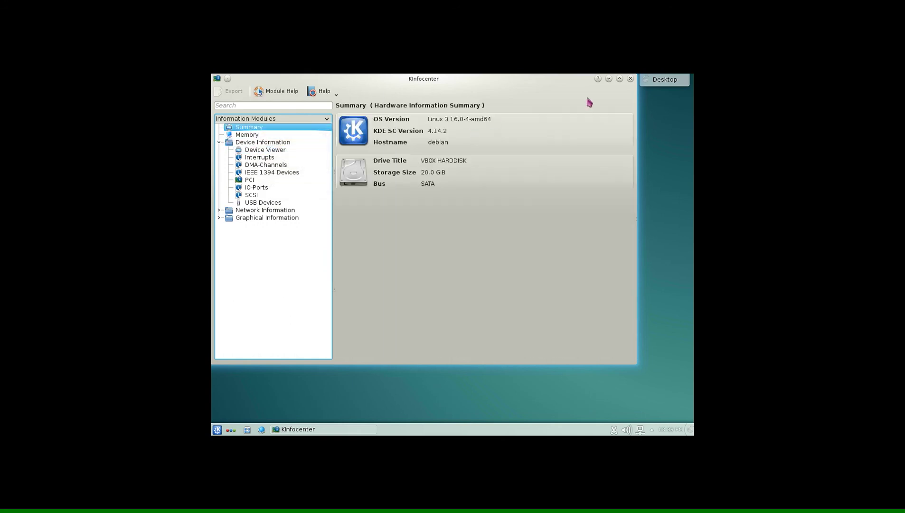
left_click(630, 79)
Browse the Education applications, including Science, and return to the list of all applications
left_click(217, 430)
left_click(267, 406)
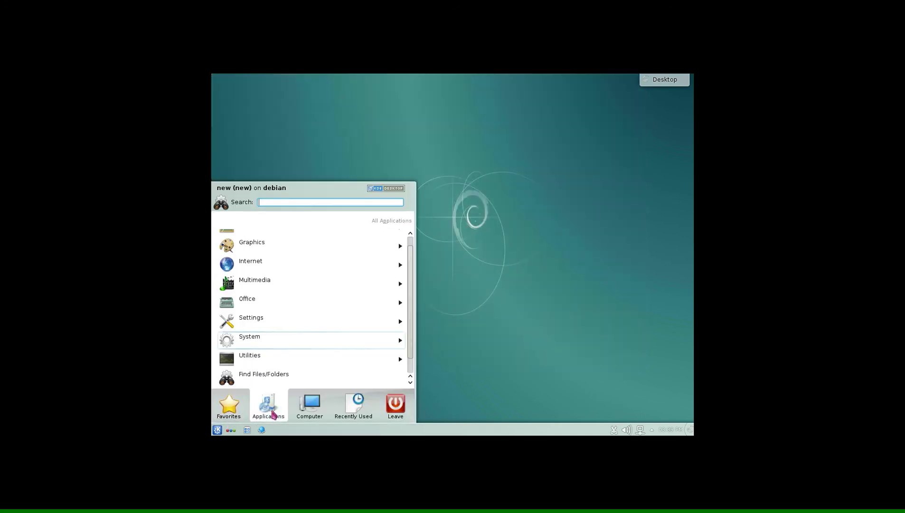
left_click(278, 238)
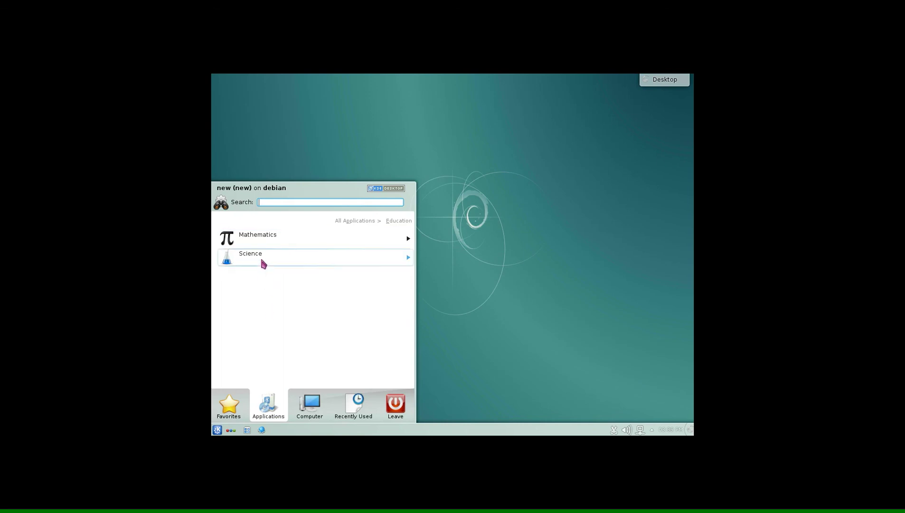
left_click(260, 257)
left_click(364, 221)
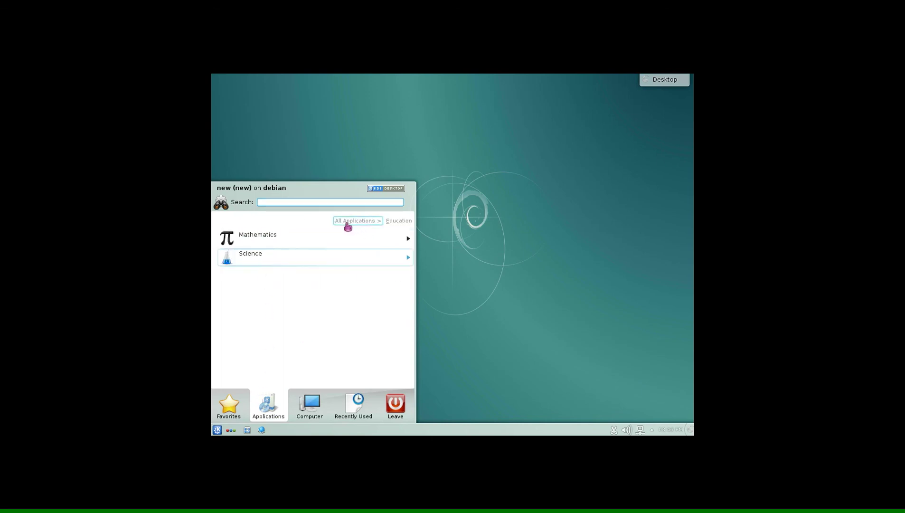
left_click(347, 220)
Launch GIMP from the Graphics applications
left_click(290, 248)
left_click(285, 275)
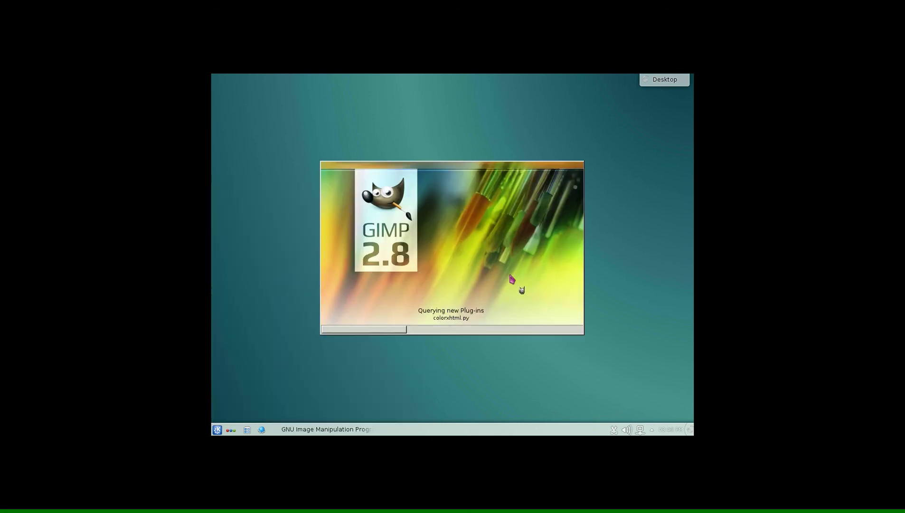
left_click_drag(538, 259, 450, 198)
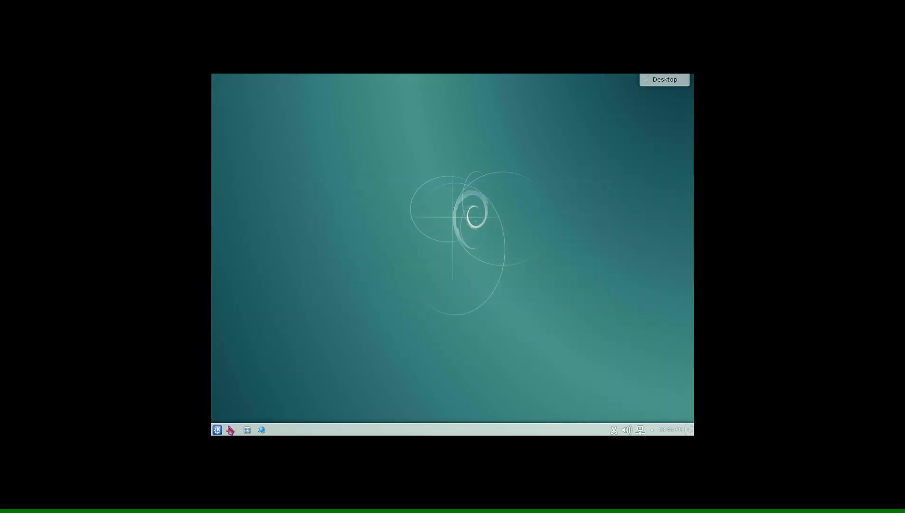
Browse the Internet applications in the application launcher
left_click(217, 430)
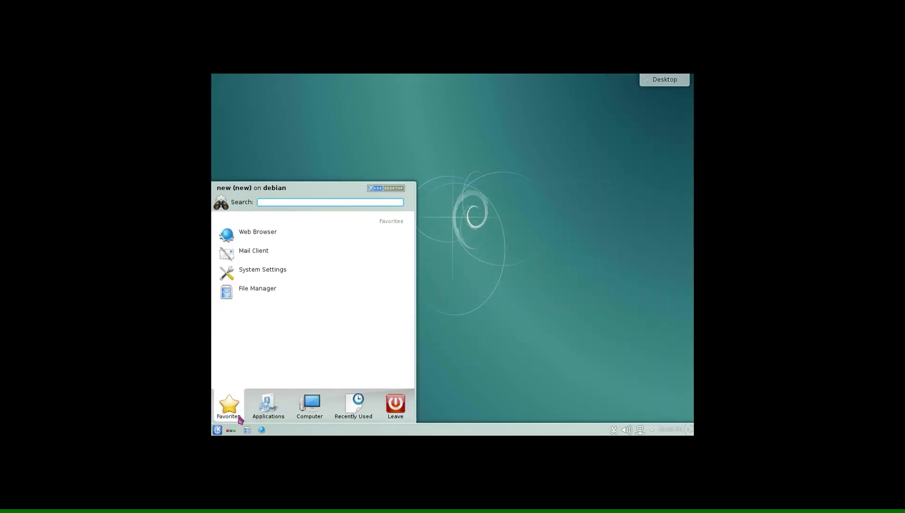
left_click(269, 406)
left_click(279, 261)
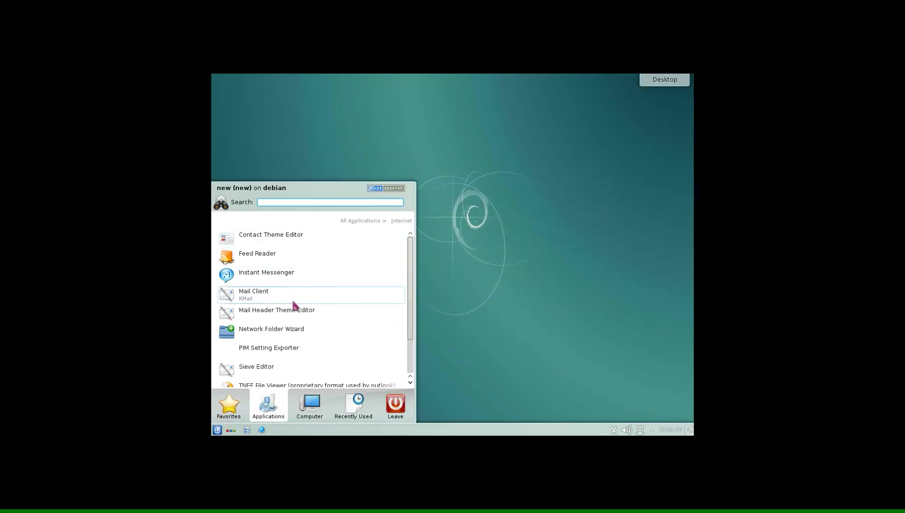
Browse the remaining Internet applications and the Multimedia applications in the application launcher
scroll(292, 304, "down", 2)
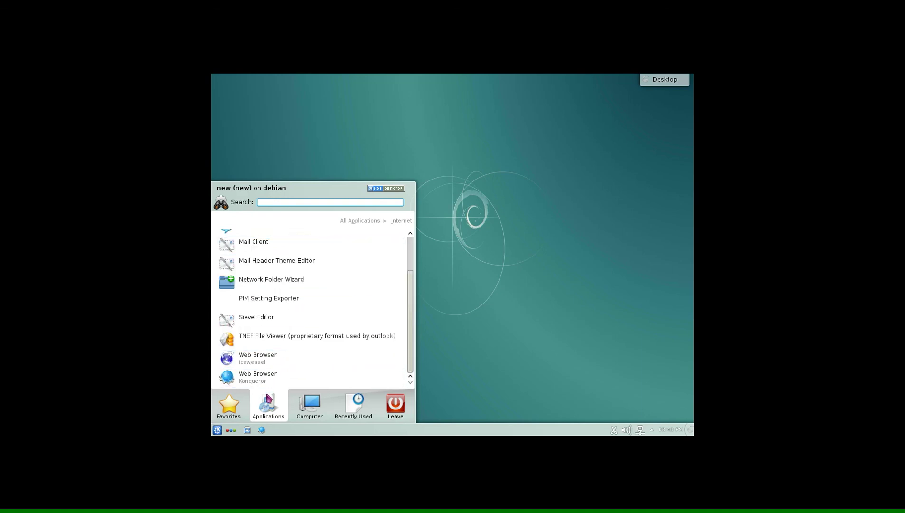
left_click(364, 221)
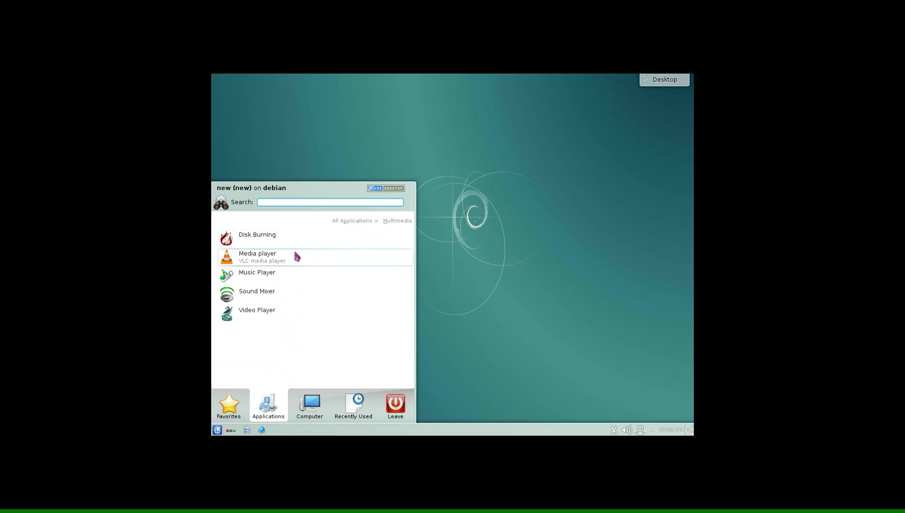
left_click(365, 219)
Launch LibreOffice Writer from the Office applications, view its blank document and close it
left_click(309, 311)
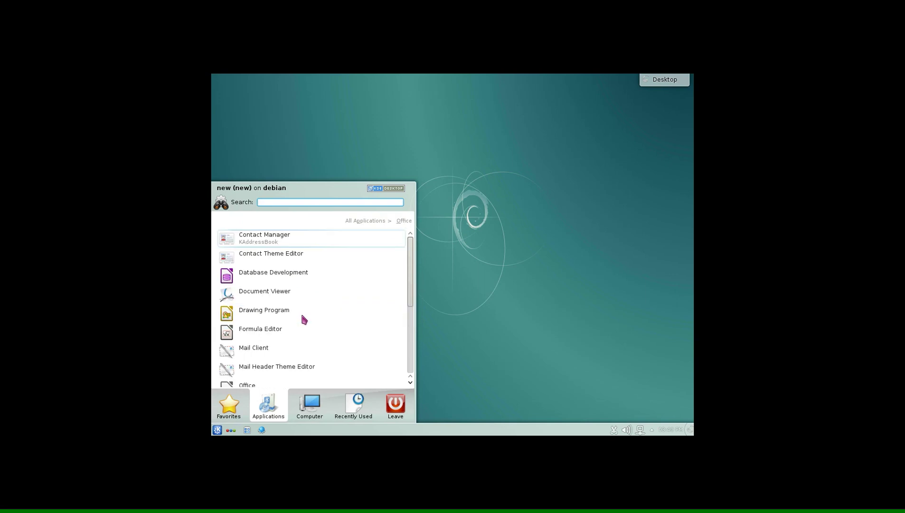
scroll(304, 282, "down", 5)
left_click(280, 376)
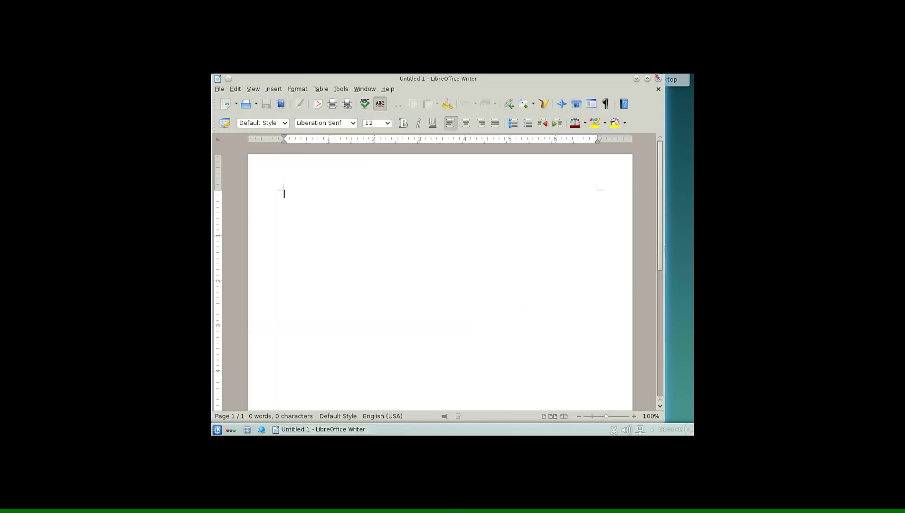
left_click(658, 77)
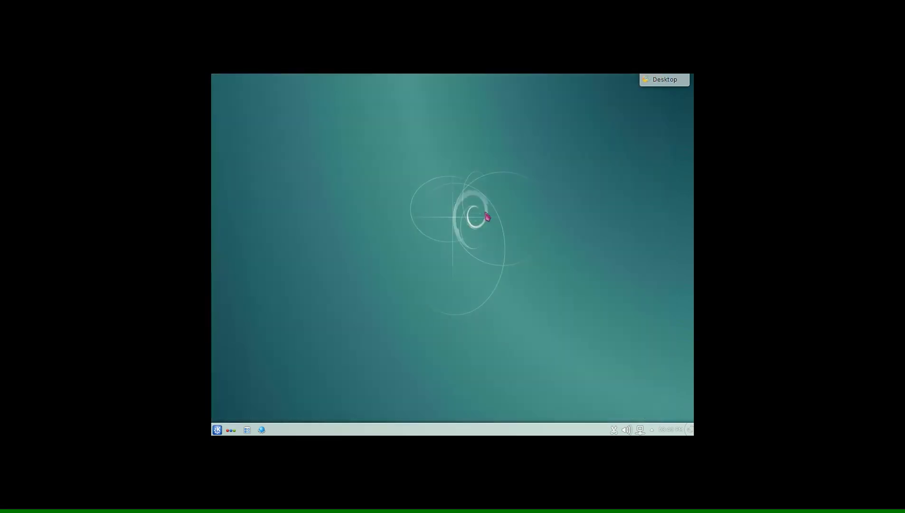
Browse the remaining application categories, including Settings, and dismiss the application launcher
left_click(217, 429)
scroll(296, 340, "down", 1)
scroll(299, 332, "down", 1)
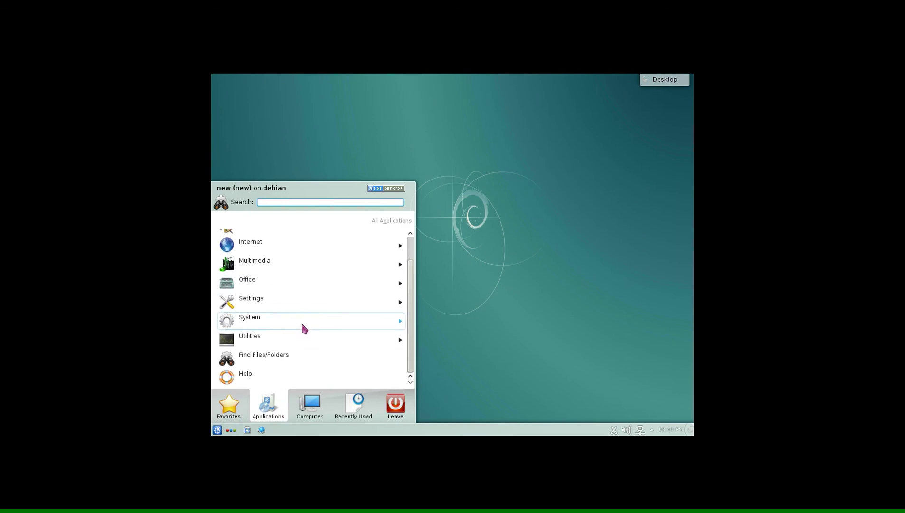
left_click(305, 299)
left_click(477, 298)
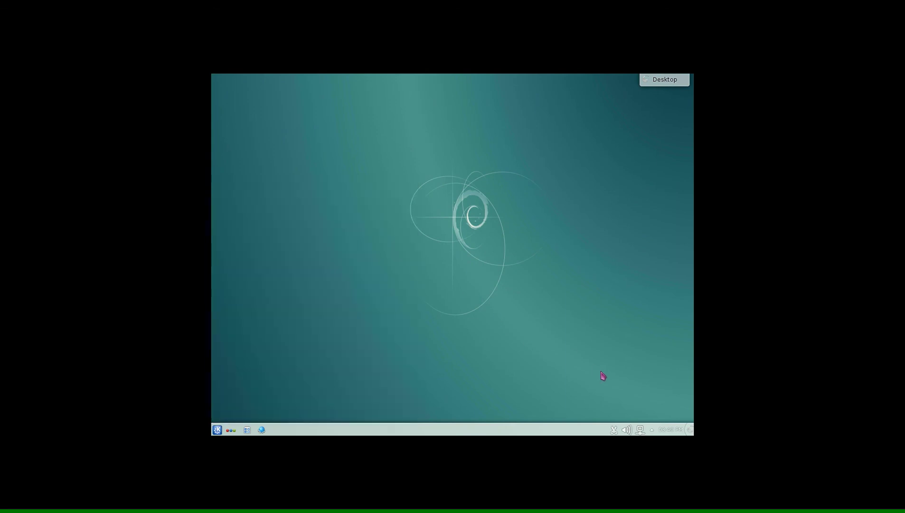
Request a shutdown of the Debian system from the application launcher
left_click(217, 430)
left_click(399, 408)
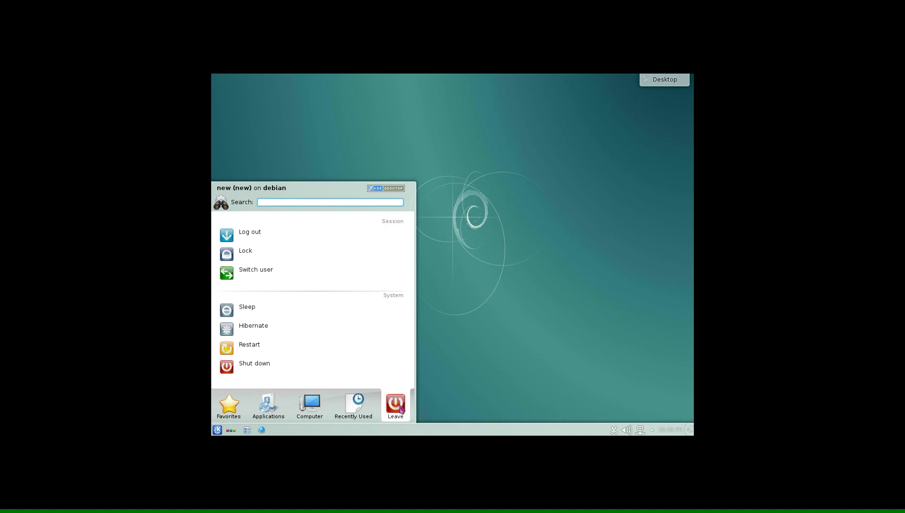
left_click(316, 369)
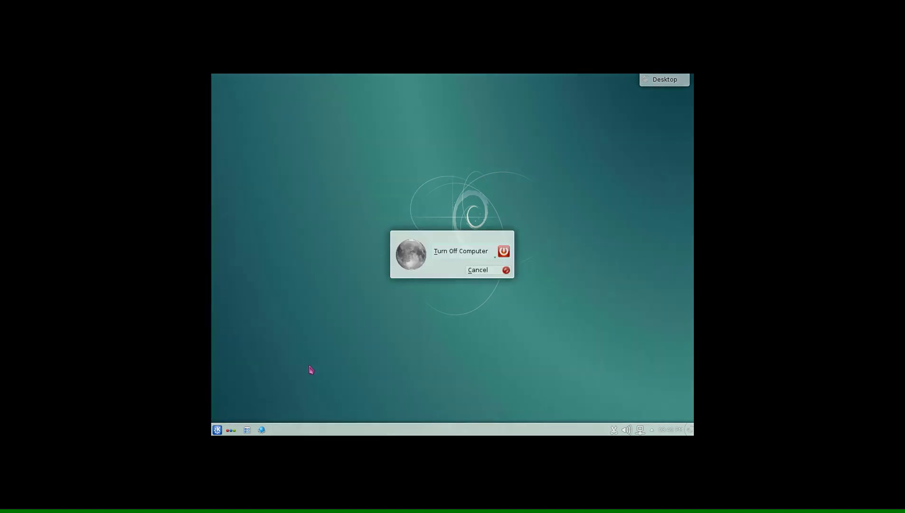